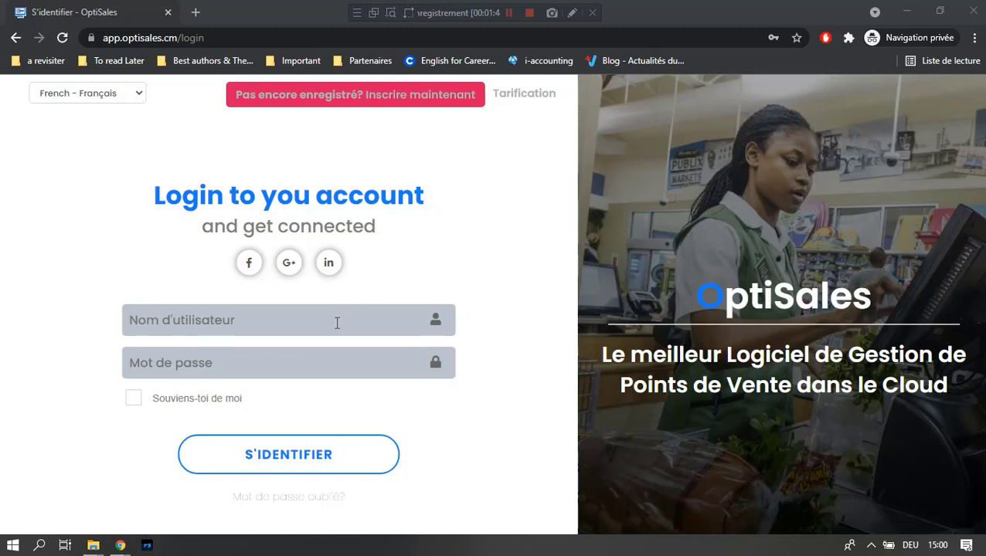
Step: Sign in with the demo account's username and its six-character password
left_click(509, 328)
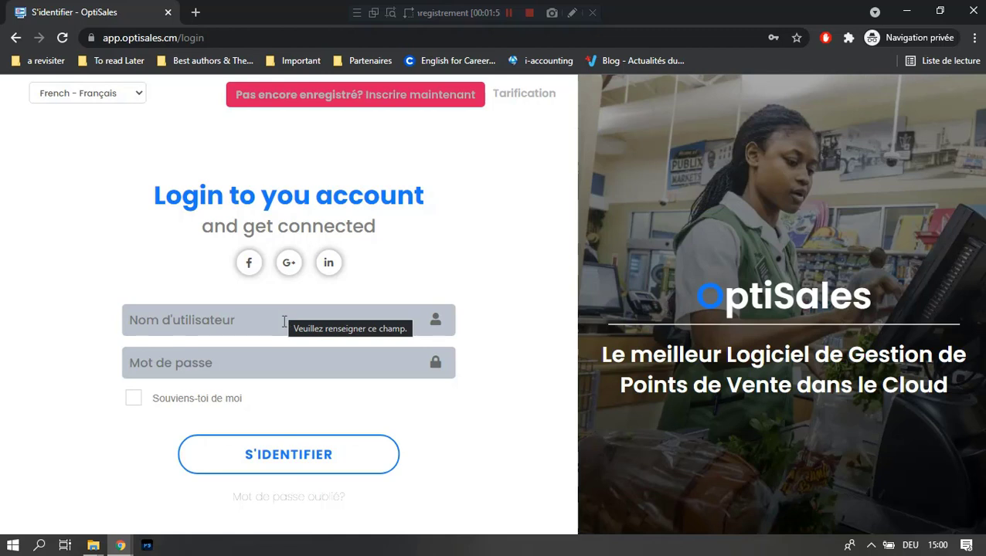
left_click(284, 322)
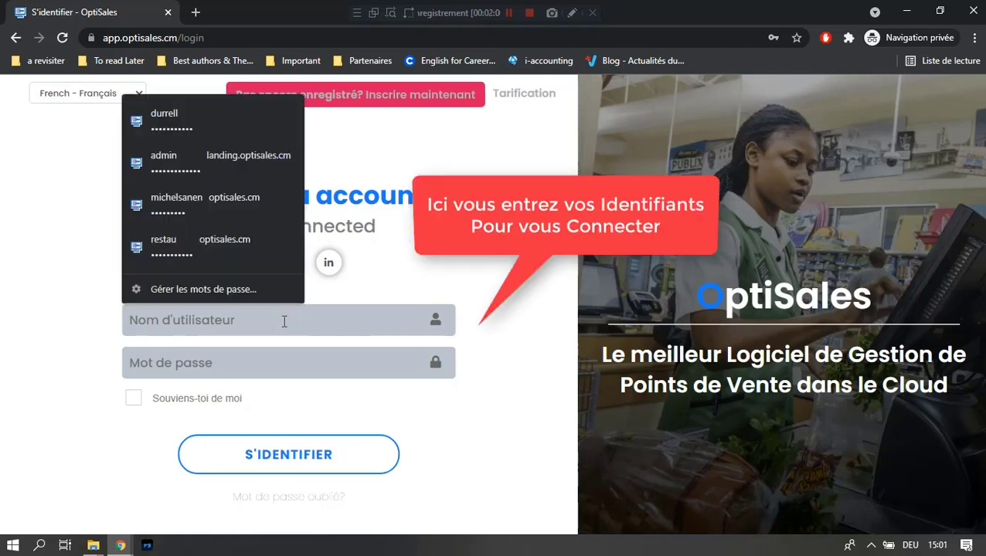
type("demo")
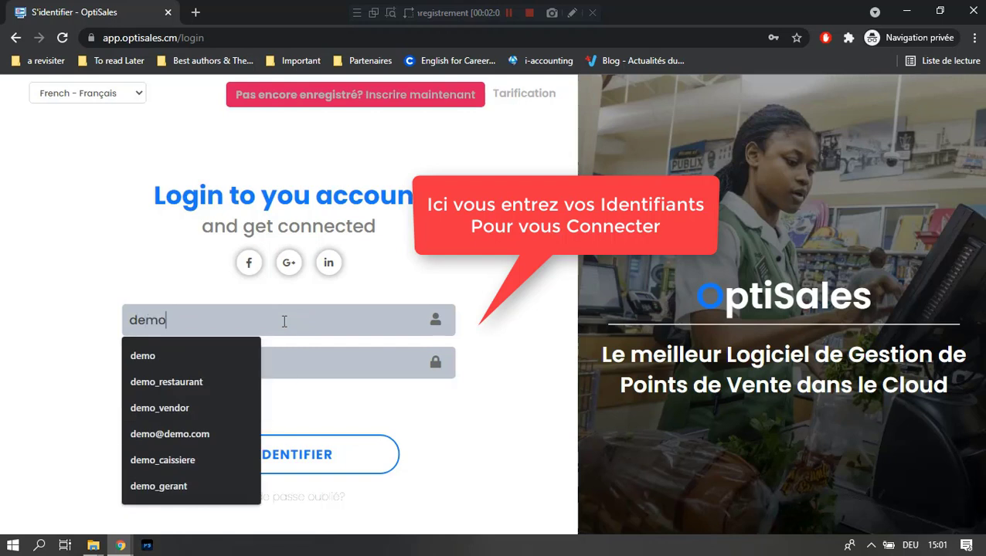
left_click(338, 370)
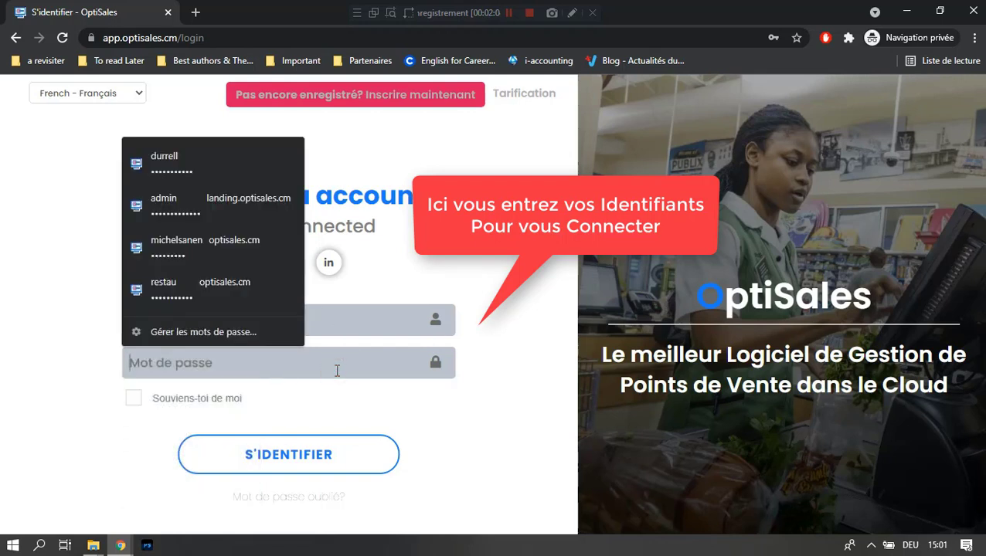
type("123456")
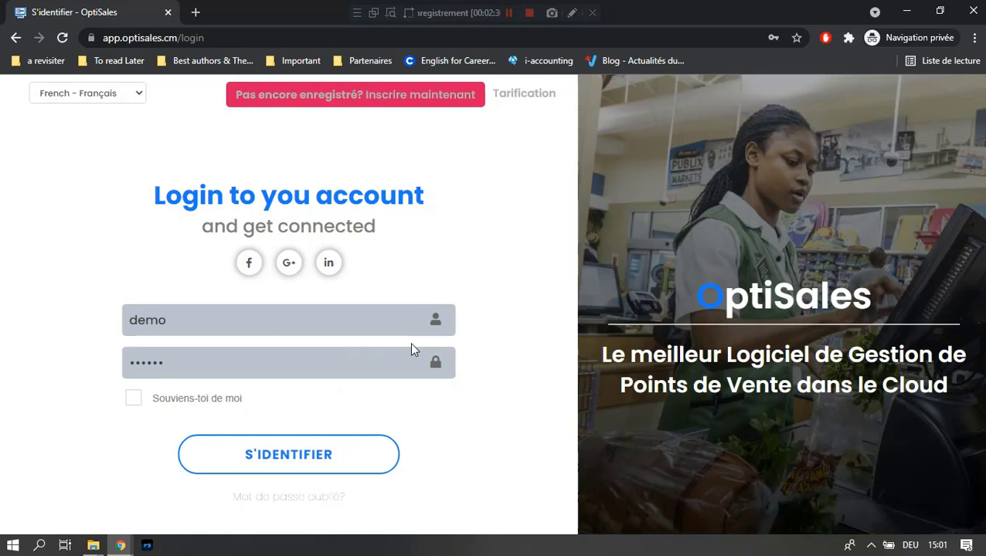
left_click(344, 464)
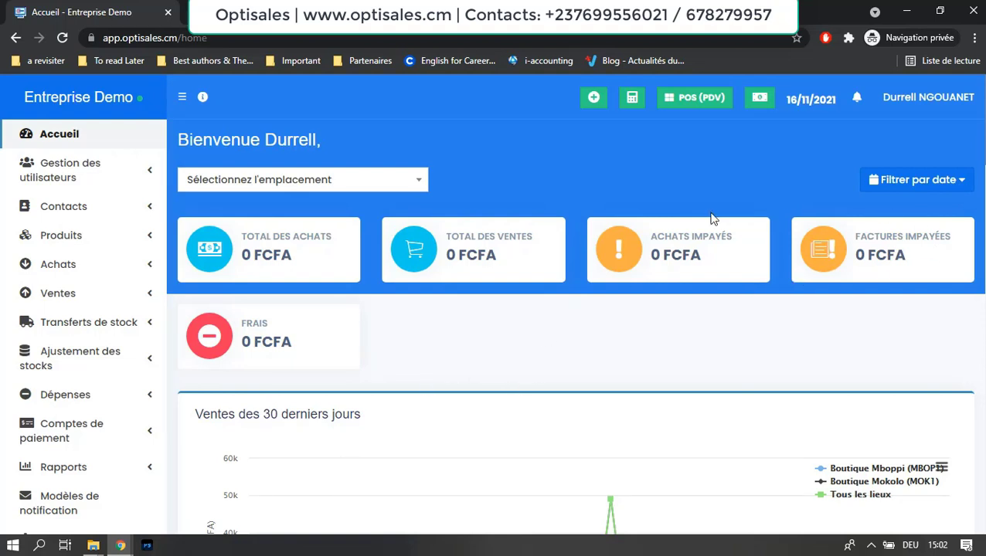
Step: Open the dashboard's Filtrer par date range dropdown
left_click(927, 186)
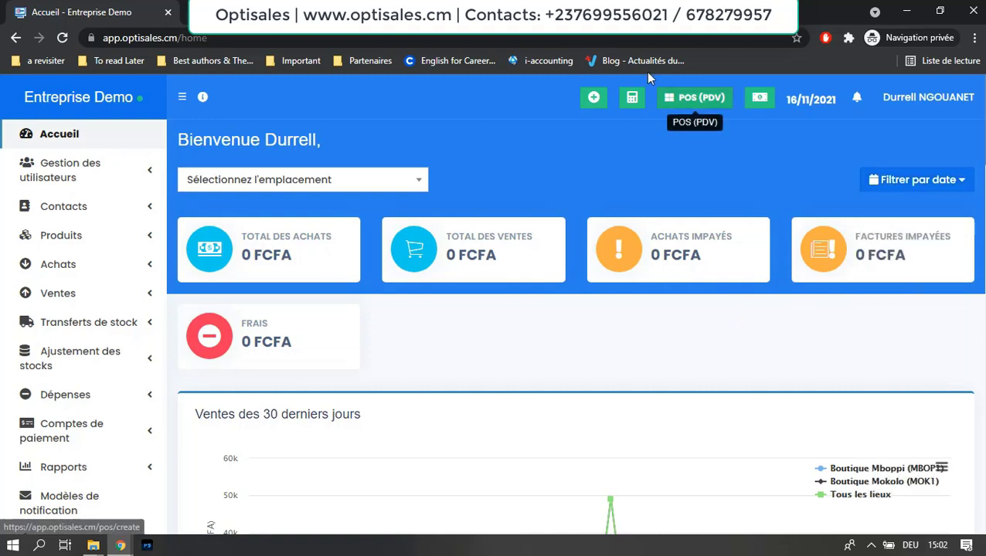
scroll(575, 304, "down", 3)
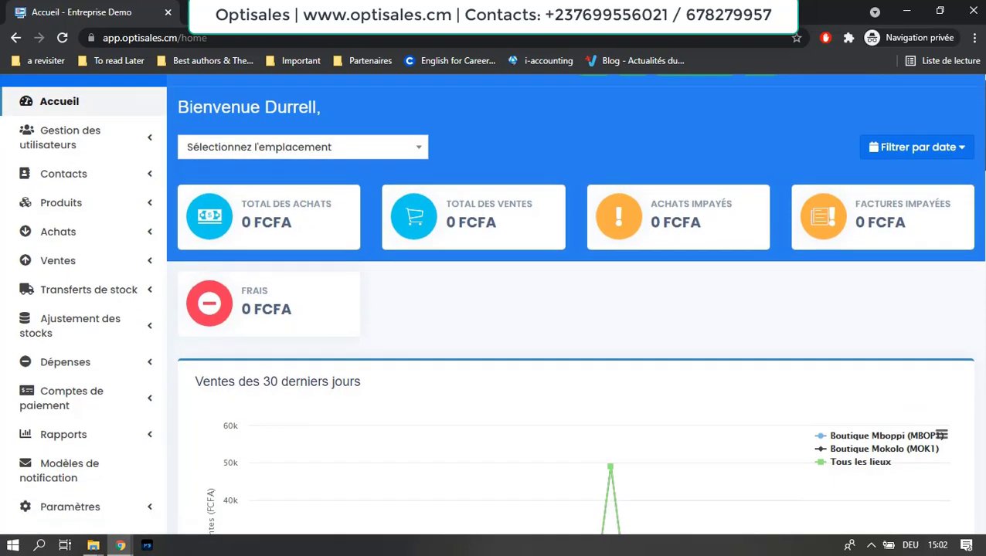
scroll(576, 304, "down", 4)
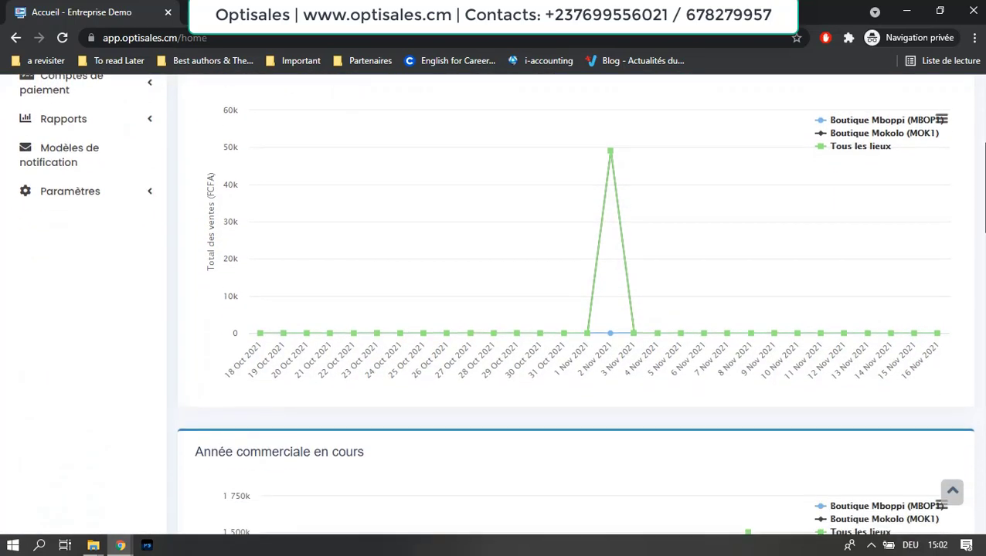
scroll(984, 302, "down", 3)
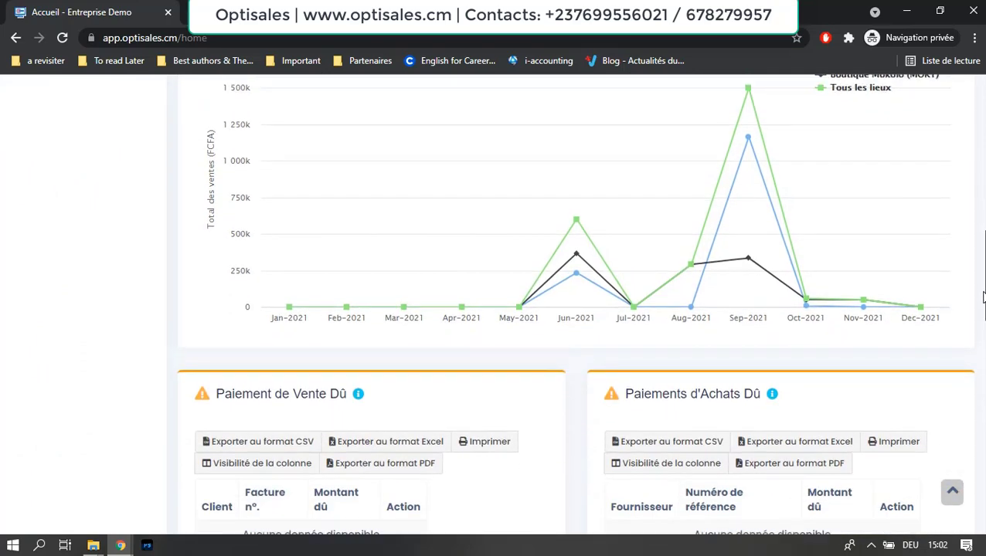
scroll(984, 302, "up", 2)
scroll(984, 302, "down", 3)
scroll(983, 302, "down", 4)
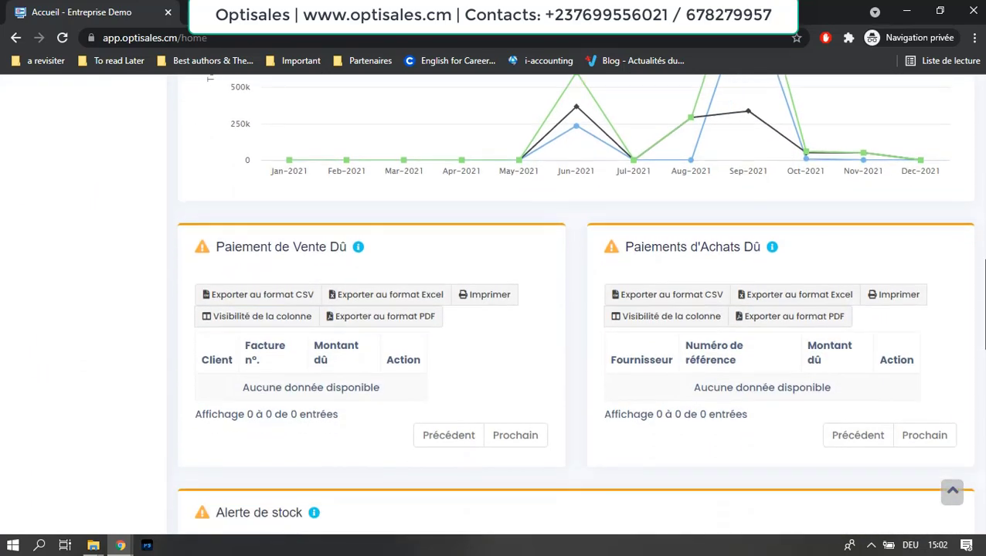
scroll(575, 301, "down", 1)
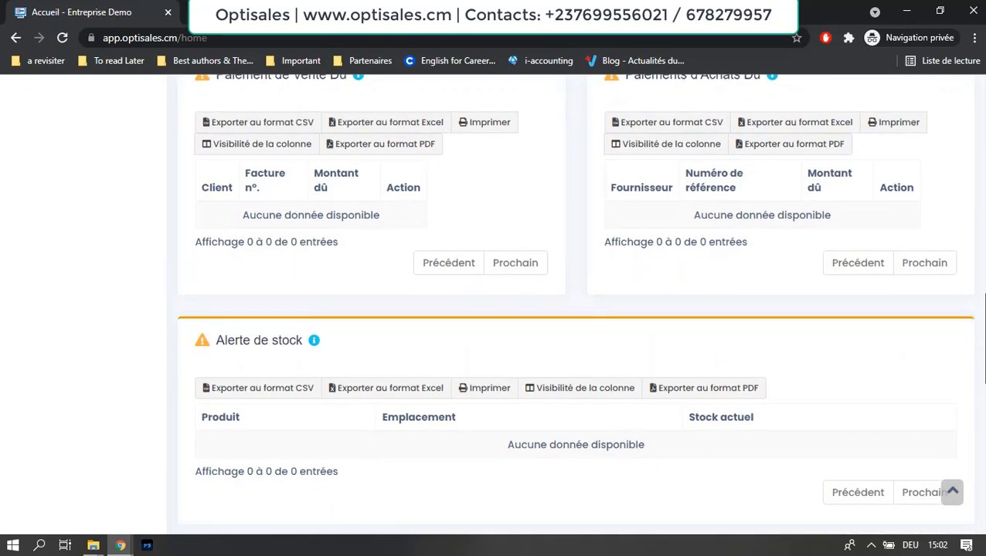
scroll(574, 302, "down", 1)
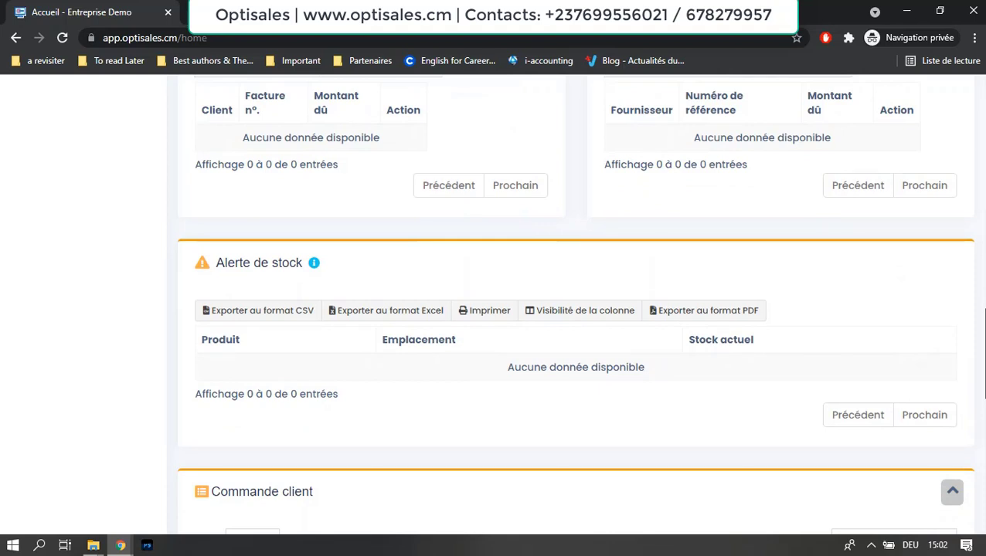
scroll(574, 302, "down", 1)
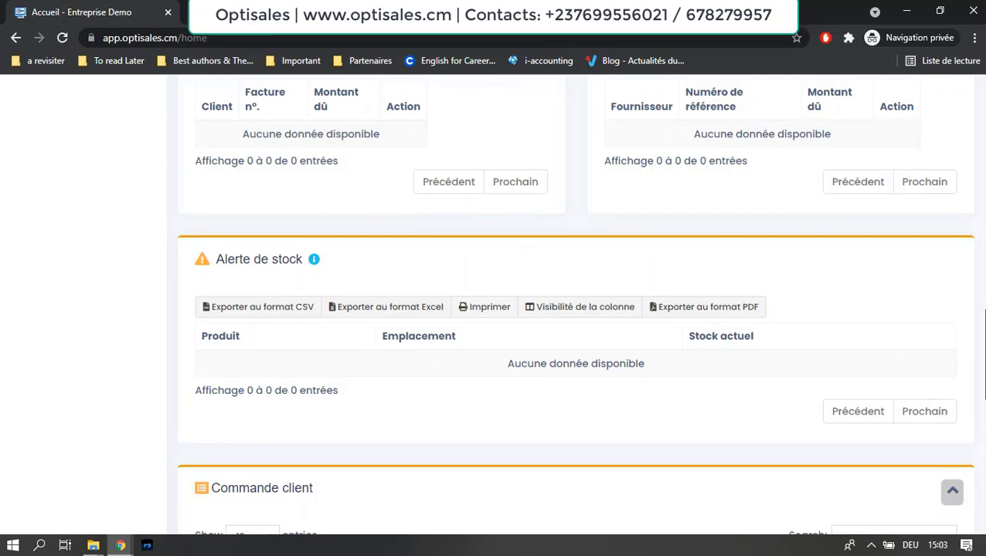
scroll(575, 302, "down", 2)
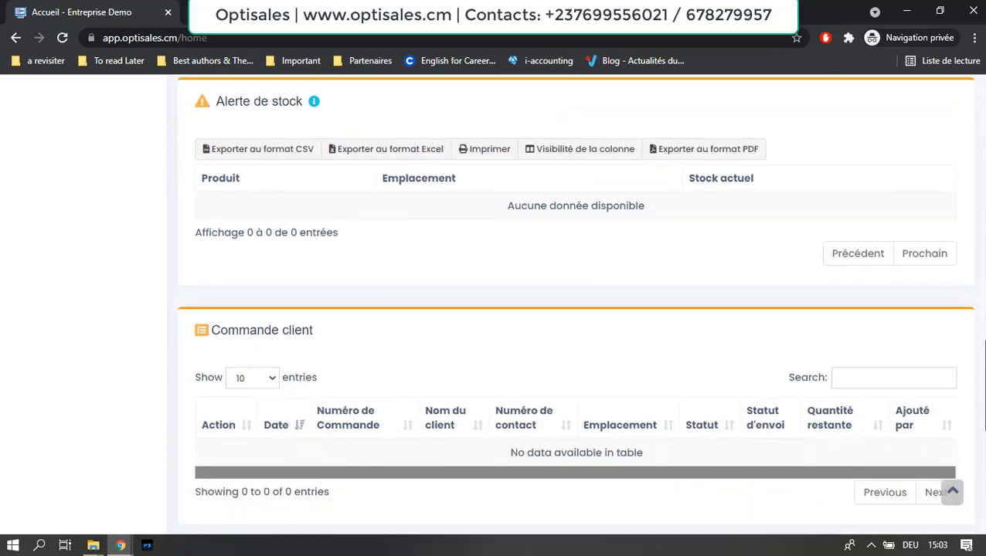
scroll(575, 301, "up", 10)
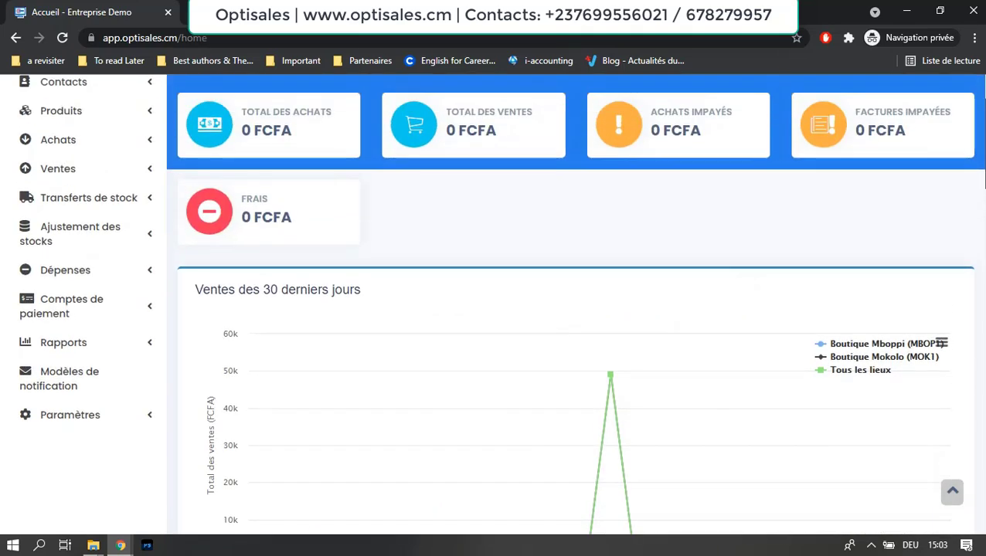
scroll(575, 302, "up", 2)
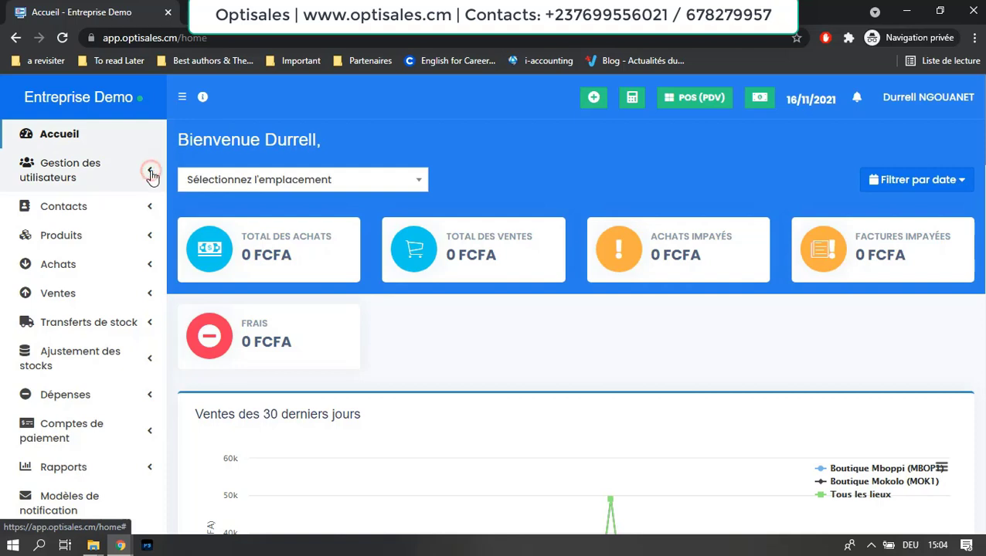
left_click(151, 173)
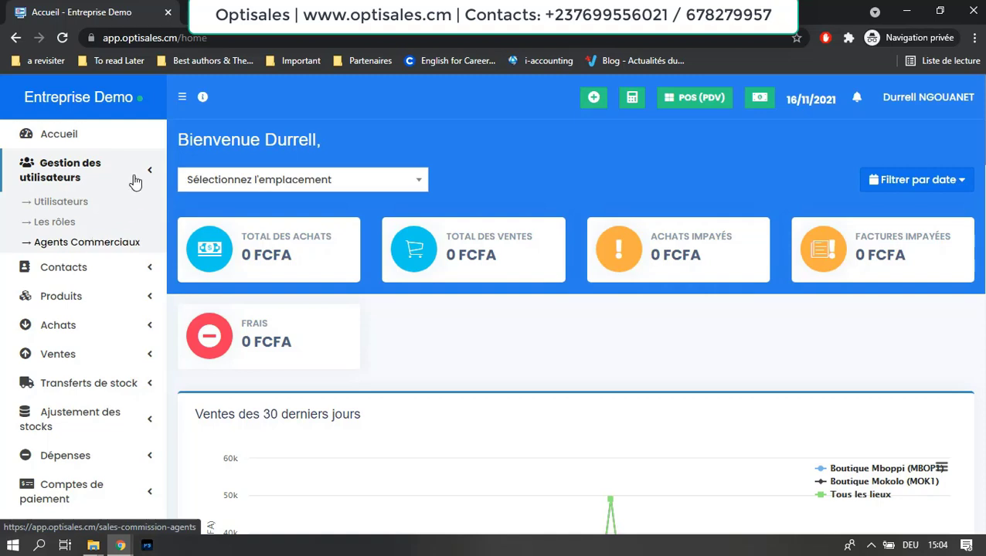
left_click(151, 174)
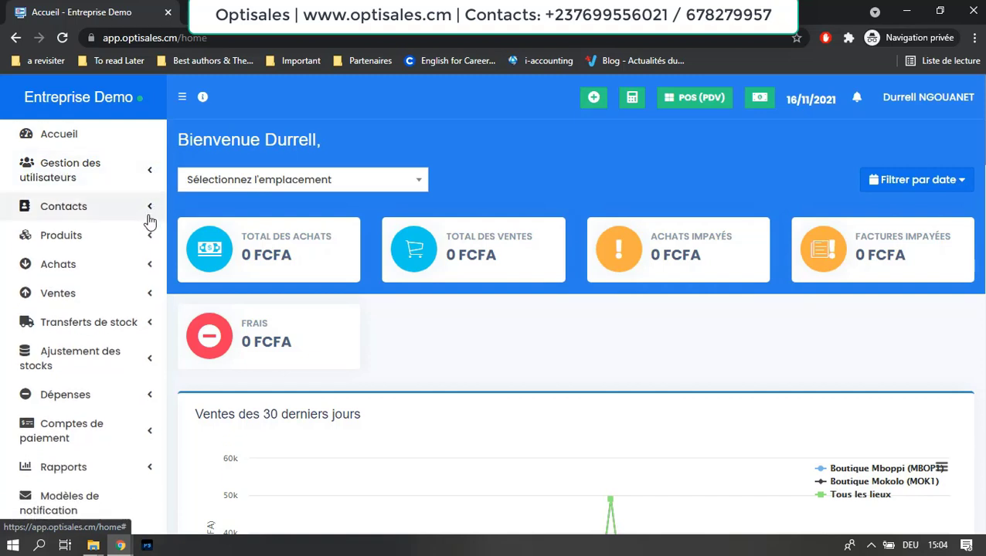
Step: Collapse the Contacts section in the sidebar and expand the Produits submenu
left_click(151, 210)
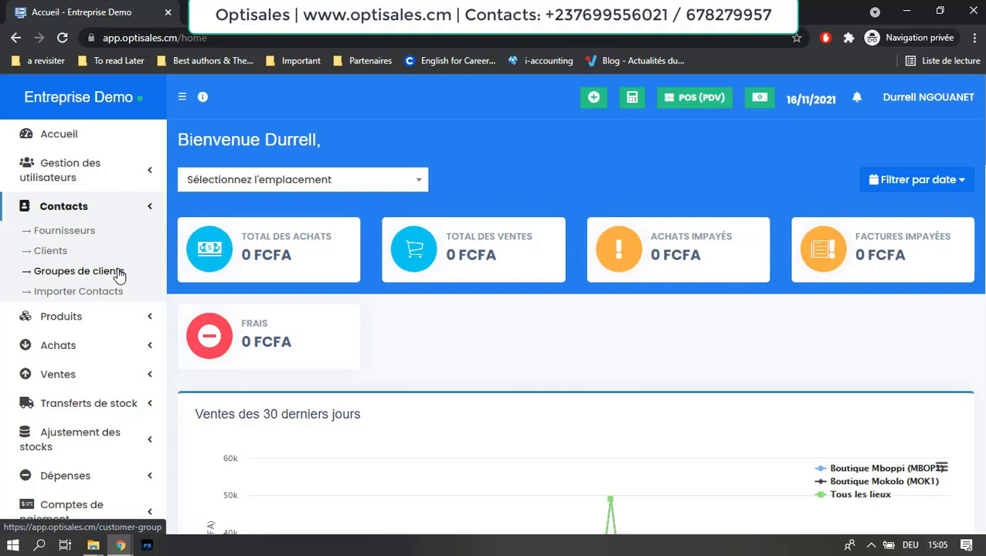
left_click(151, 208)
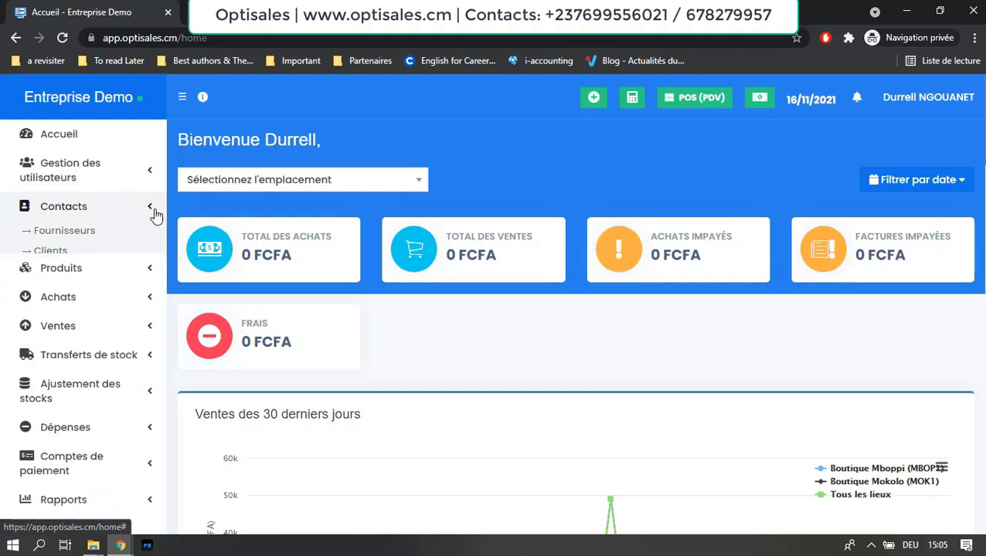
left_click(150, 238)
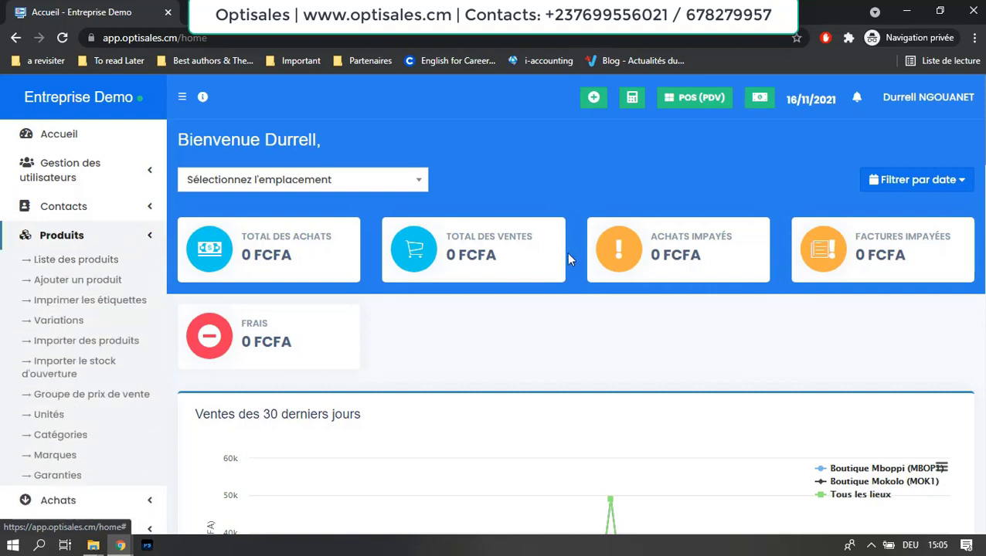
Step: Review the Produits submenu entries, then fold Produits back up
scroll(567, 252, "down", 1)
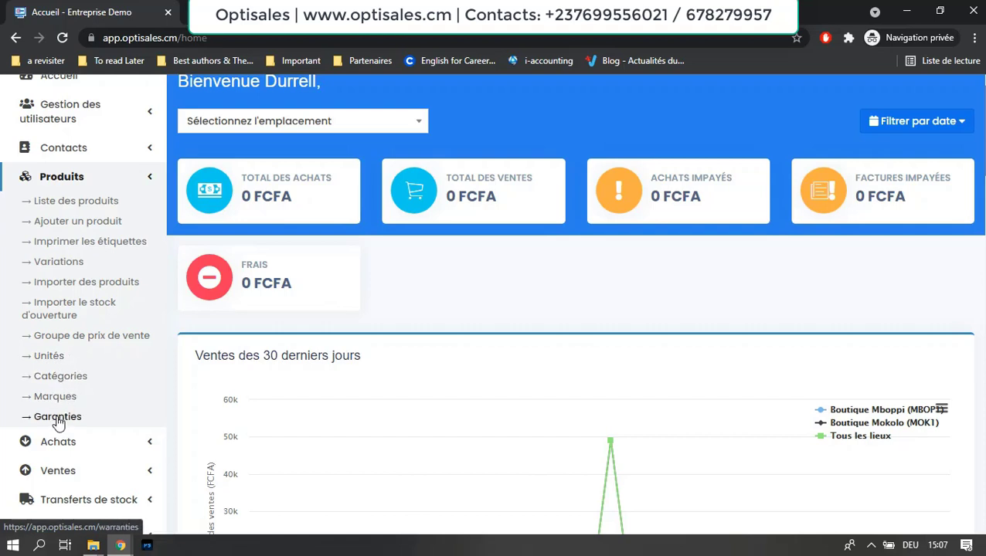
left_click(150, 180)
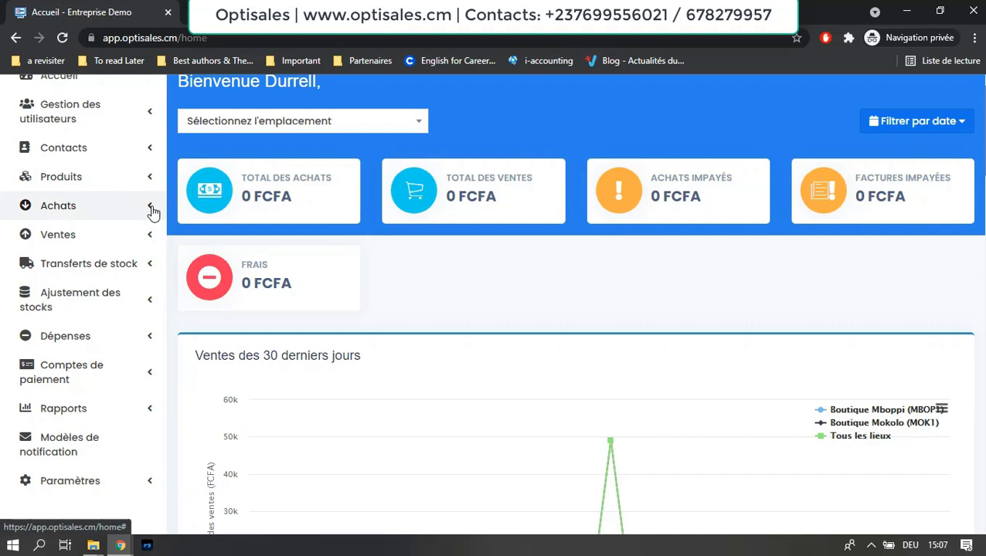
left_click(152, 210)
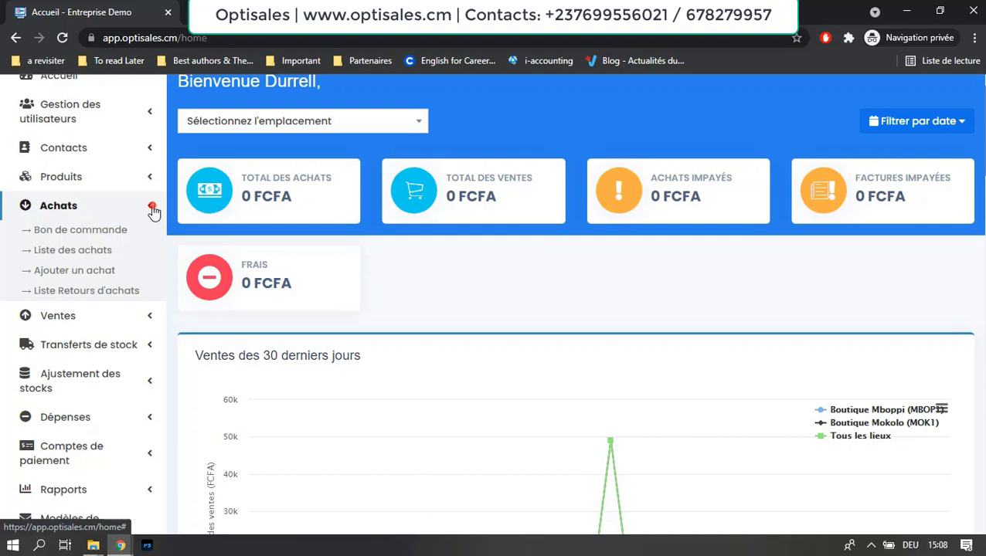
left_click(153, 210)
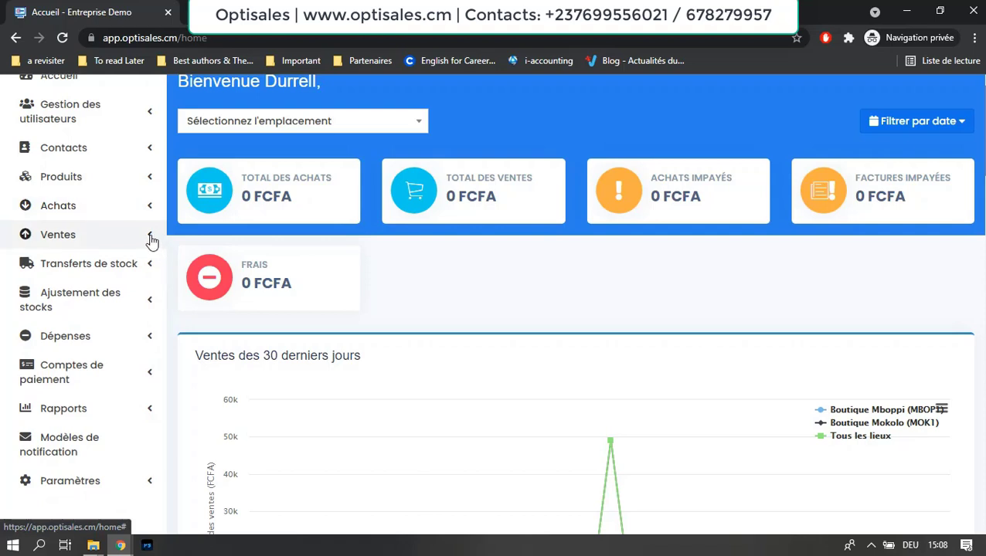
left_click(151, 241)
scroll(151, 241, "down", 1)
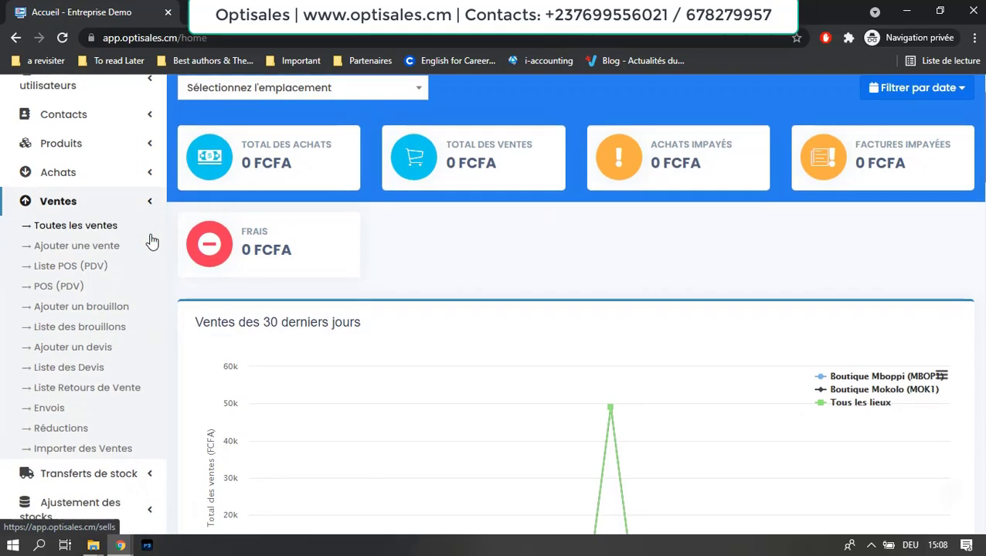
scroll(152, 241, "down", 1)
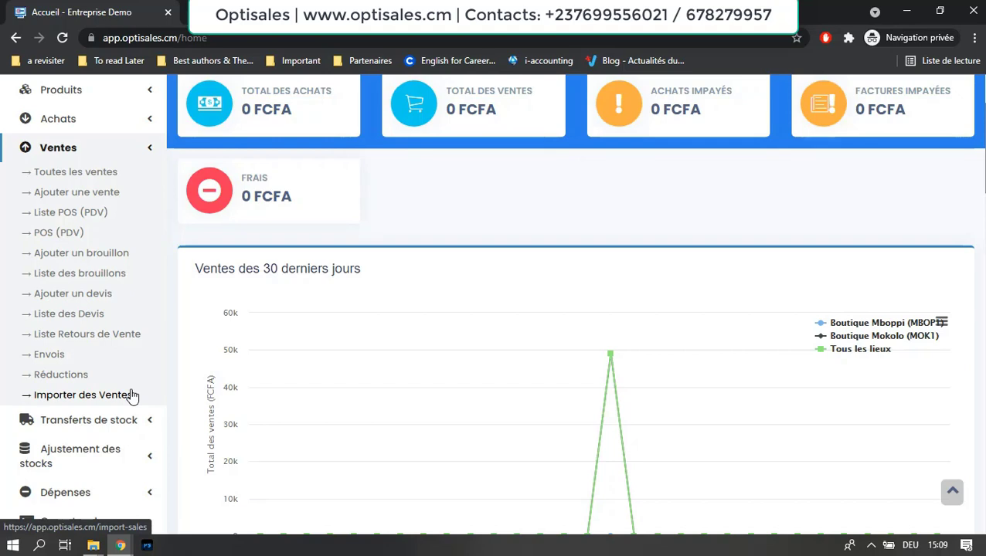
left_click(152, 151)
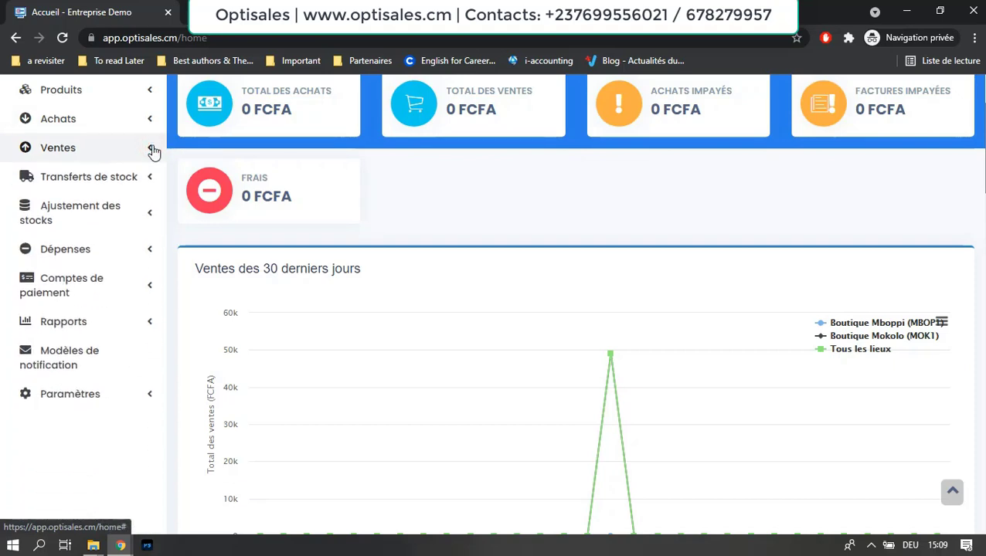
left_click(152, 150)
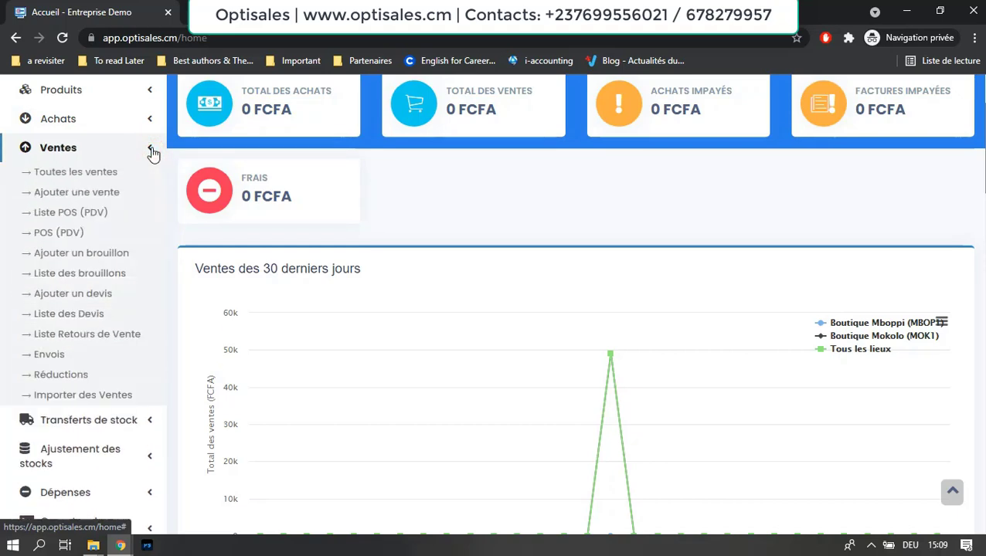
left_click(152, 152)
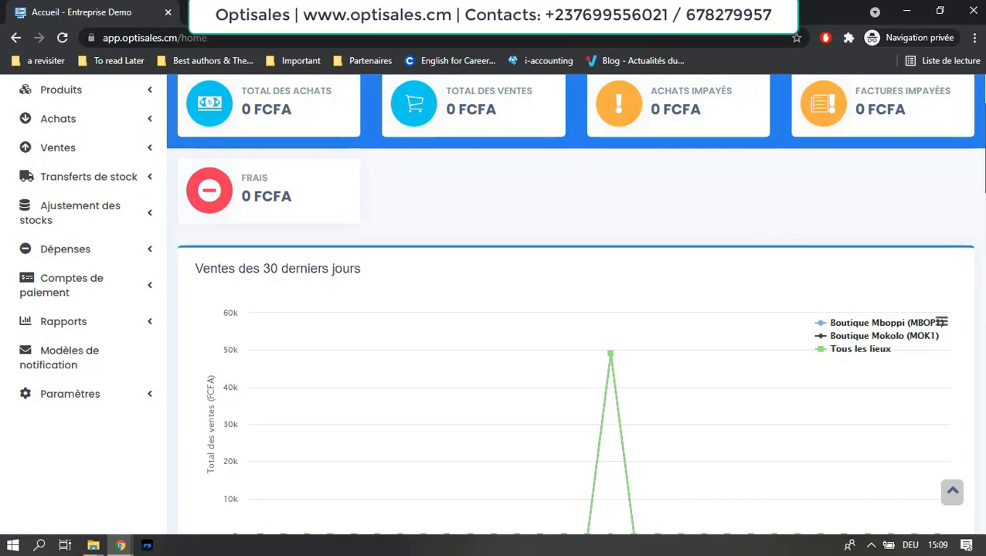
scroll(975, 154, "up", 1)
scroll(976, 155, "up", 1)
scroll(975, 155, "up", 1)
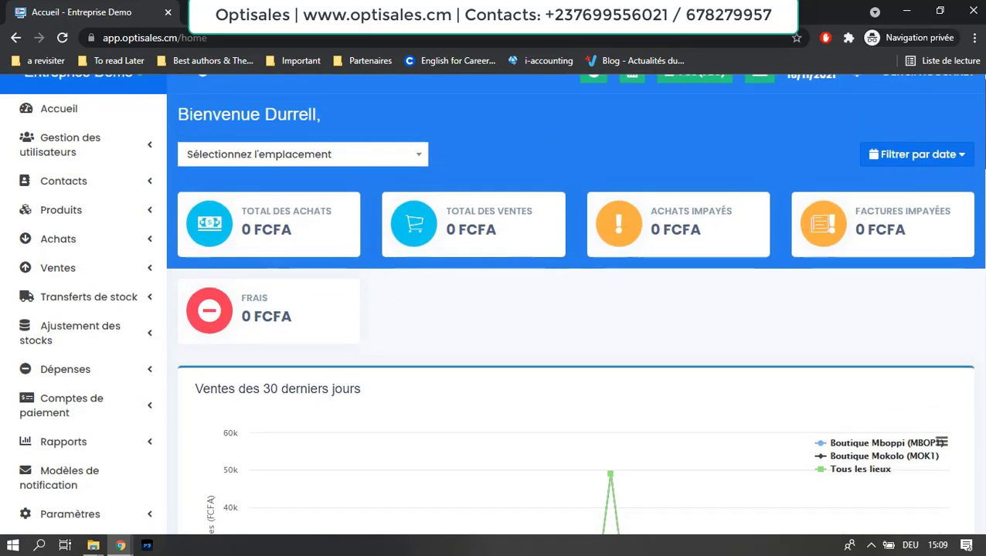
scroll(976, 154, "up", 1)
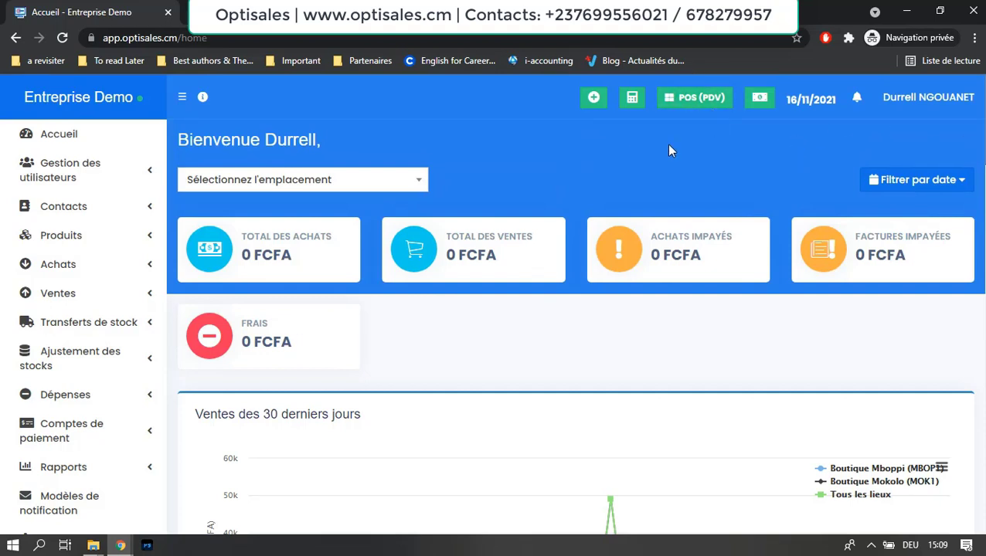
Step: On the POS screen, add Cubes Maggi Etoile, Cognac - MARTELL and Beurre Jadida to the cart
left_click(697, 100)
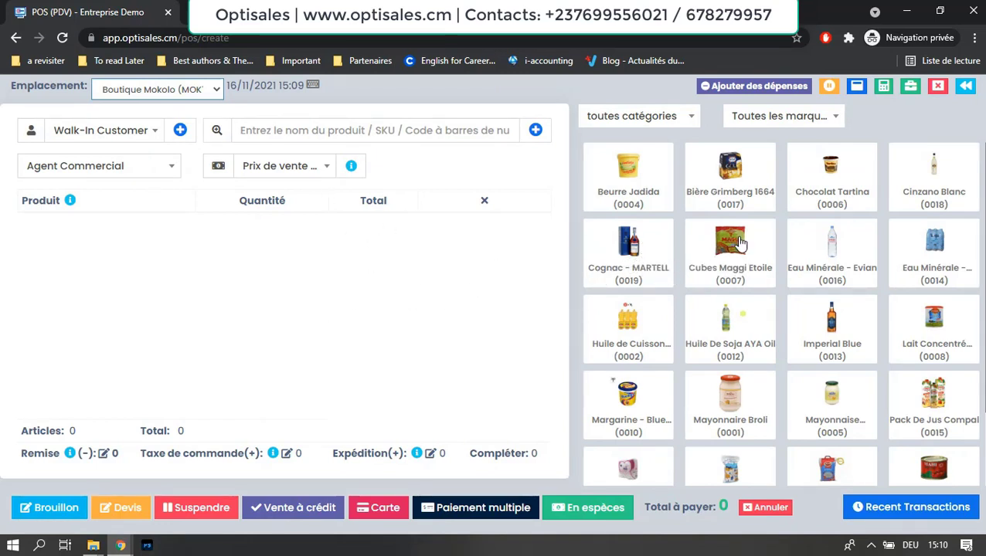
left_click(689, 245)
left_click(629, 242)
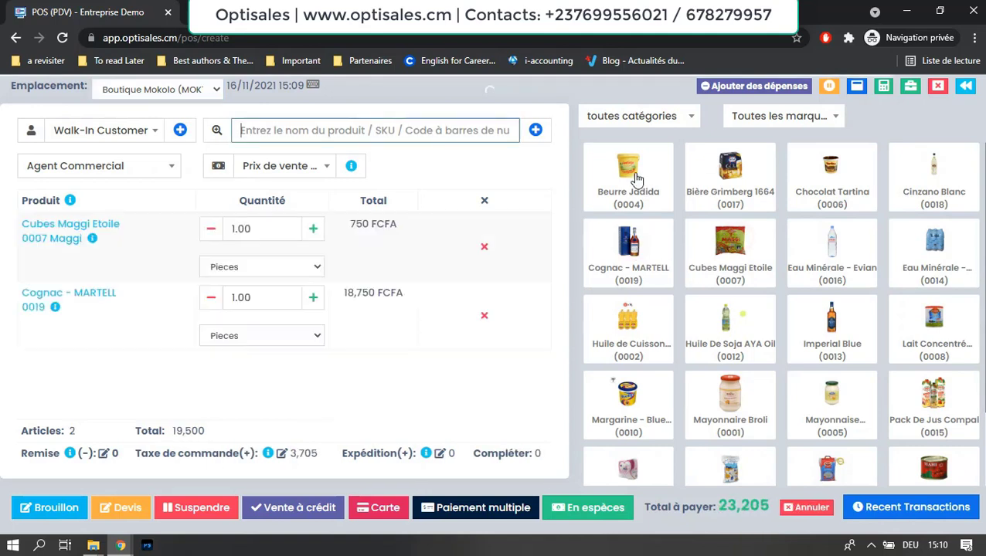
left_click(633, 177)
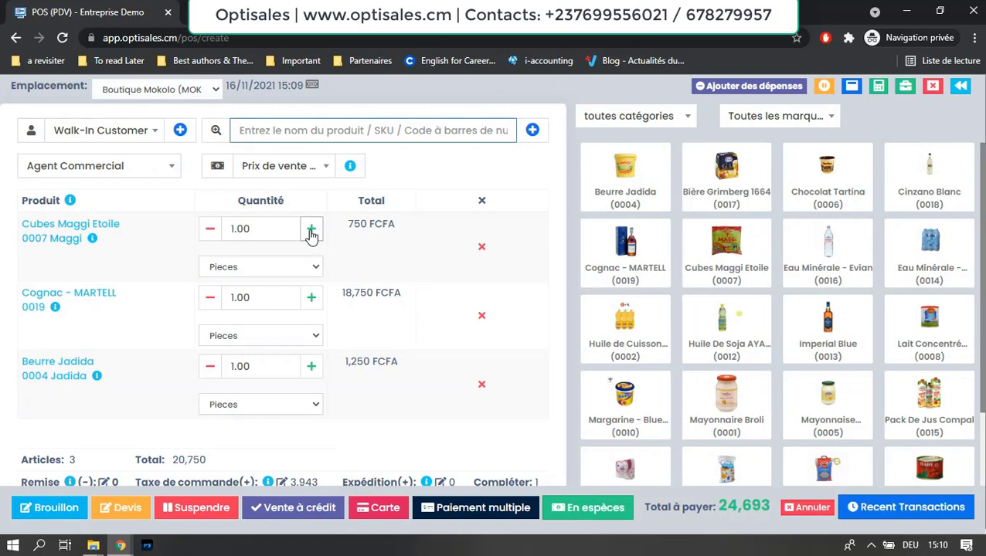
Step: Raise quantities to 3 Cubes Maggi, 2 Cognac - MARTELL and 2 Beurre Jadida
left_click(311, 232)
left_click(312, 232)
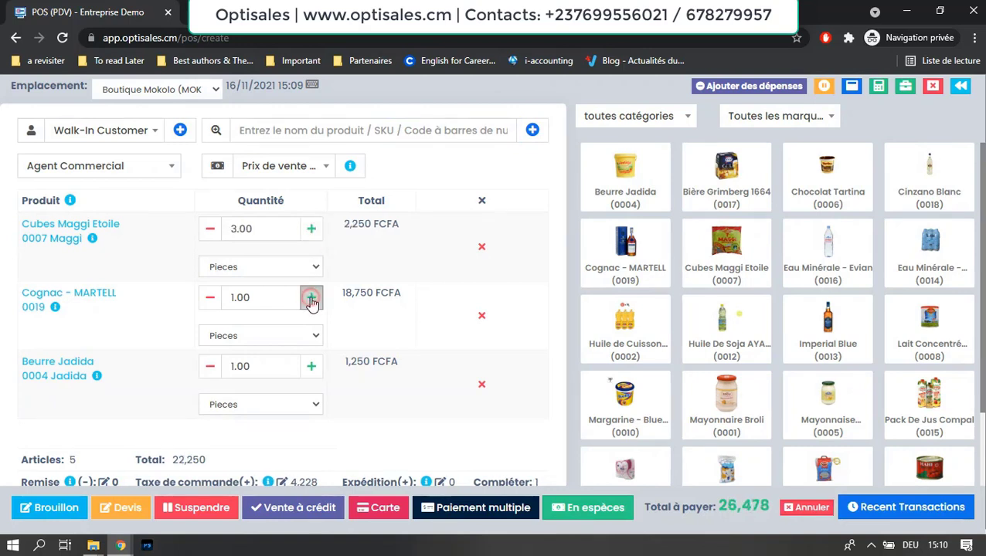
left_click(312, 299)
left_click(311, 367)
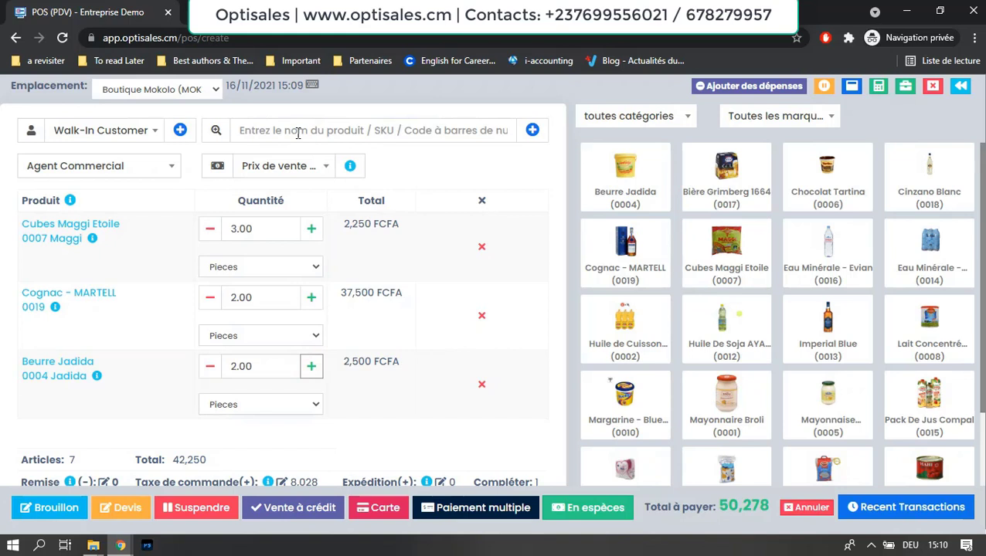
left_click(327, 133)
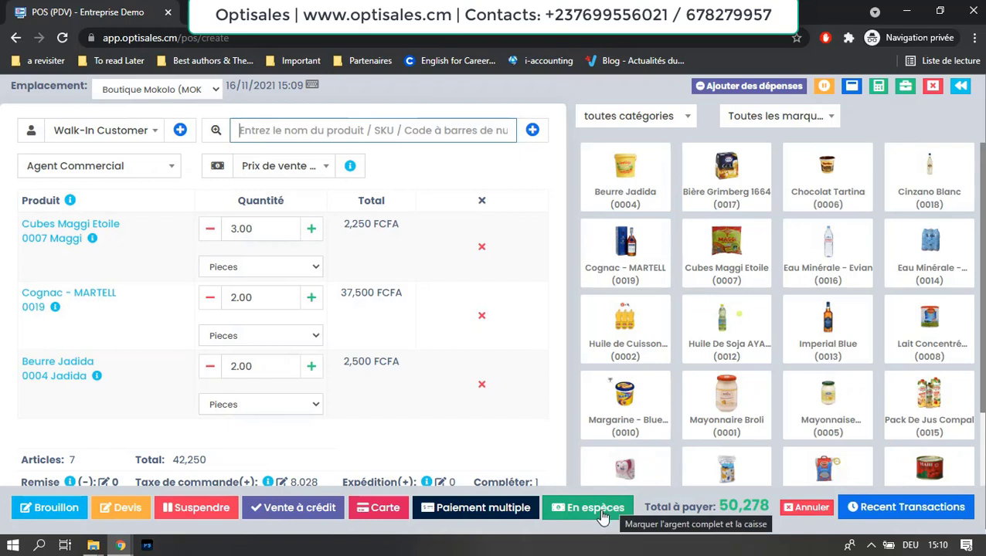
Step: Pay the 50,278 FCFA sale En espèces to bring up the receipt
left_click(602, 516)
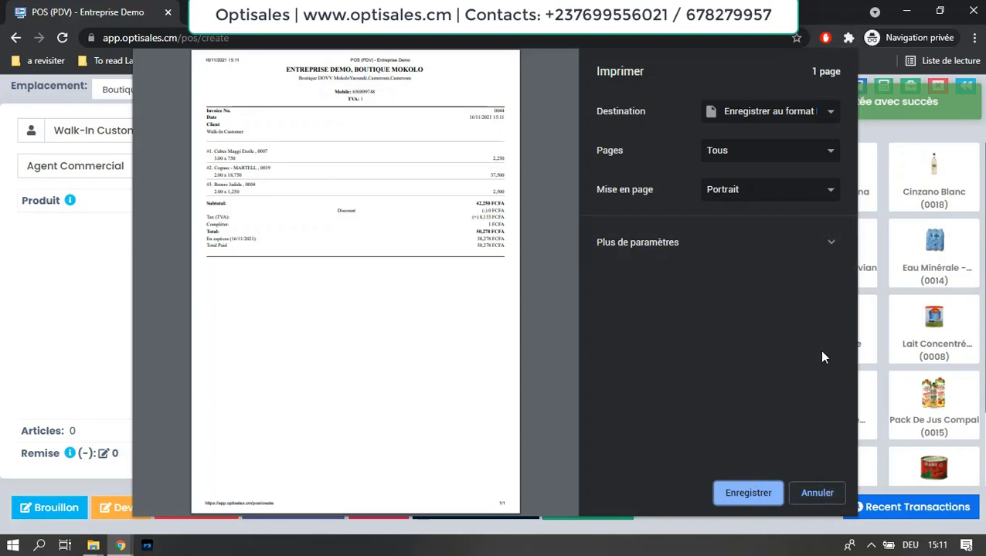
Step: Cancel the receipt print to return to an empty POS cart
left_click(809, 493)
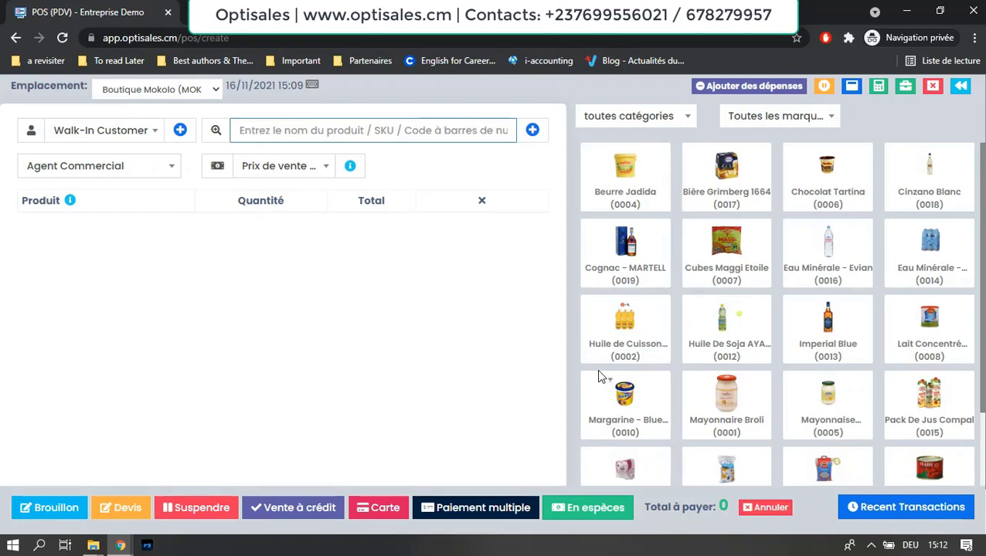
Step: Leave the sale screen for the Liste POS (PDV) sales list
left_click(959, 88)
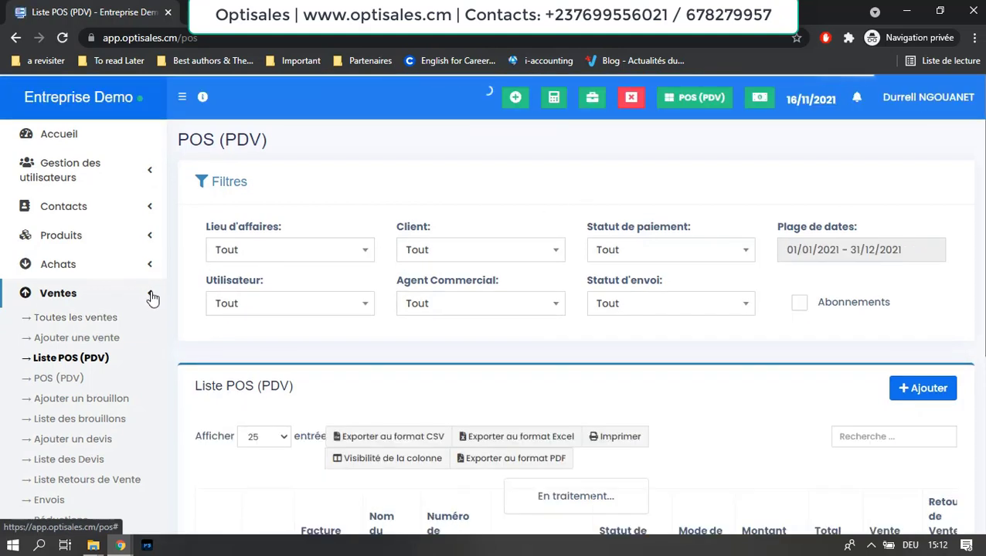
Step: Collapse Ventes in the sidebar and scroll to the POS table showing cash sale 0044
left_click(152, 298)
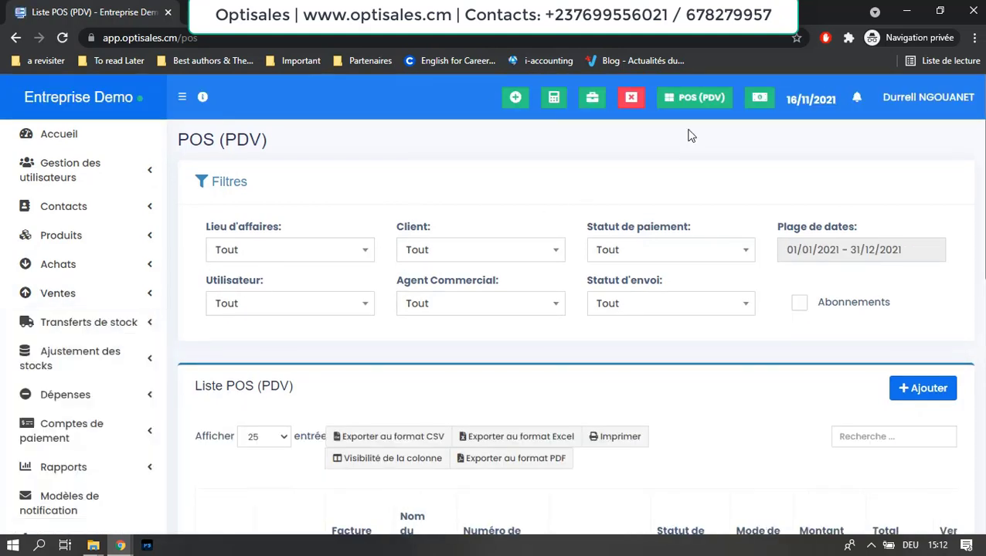
scroll(688, 151, "down", 1)
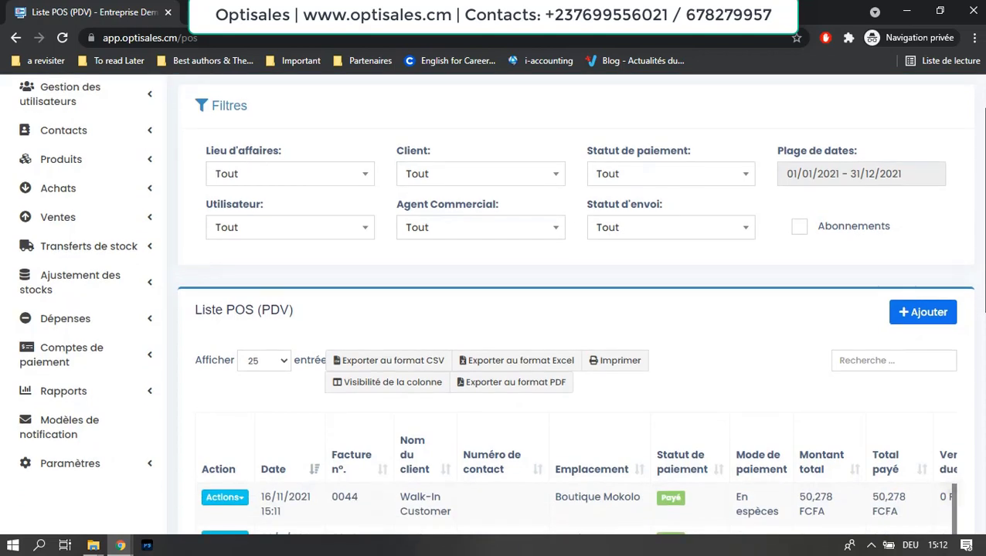
Step: Expand Transferts de stock in the sidebar and scroll through the POS sales list
left_click(152, 248)
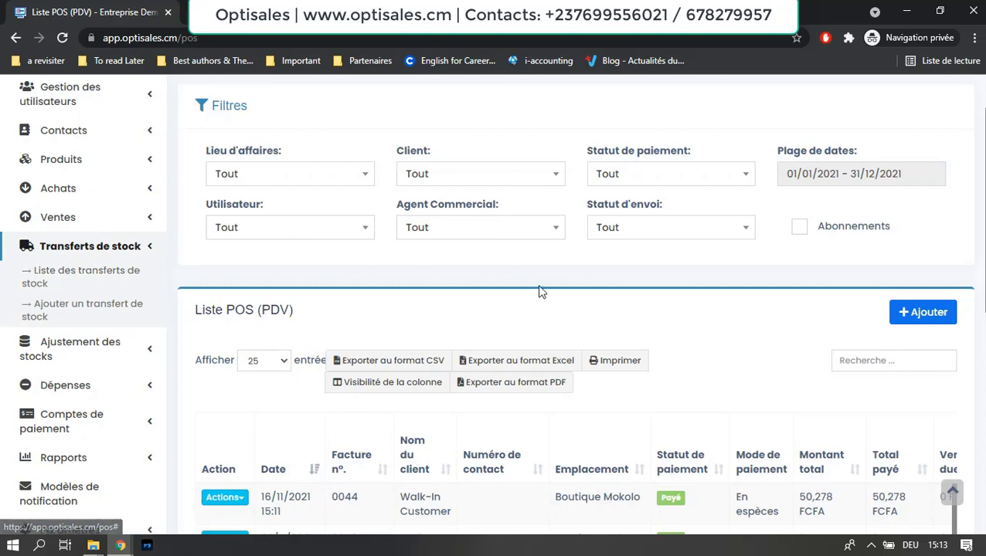
scroll(576, 309, "down", 2)
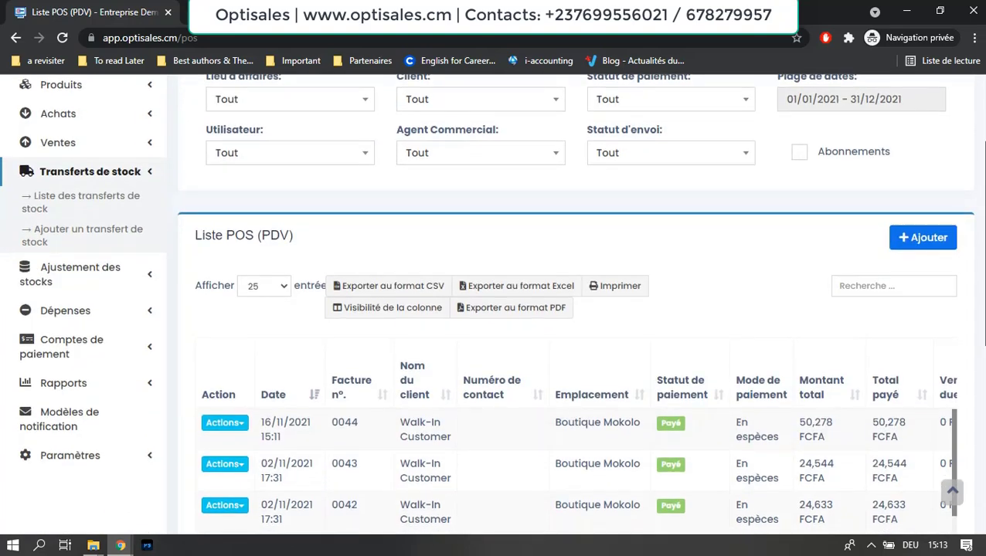
scroll(617, 352, "down", 1)
scroll(617, 352, "up", 1)
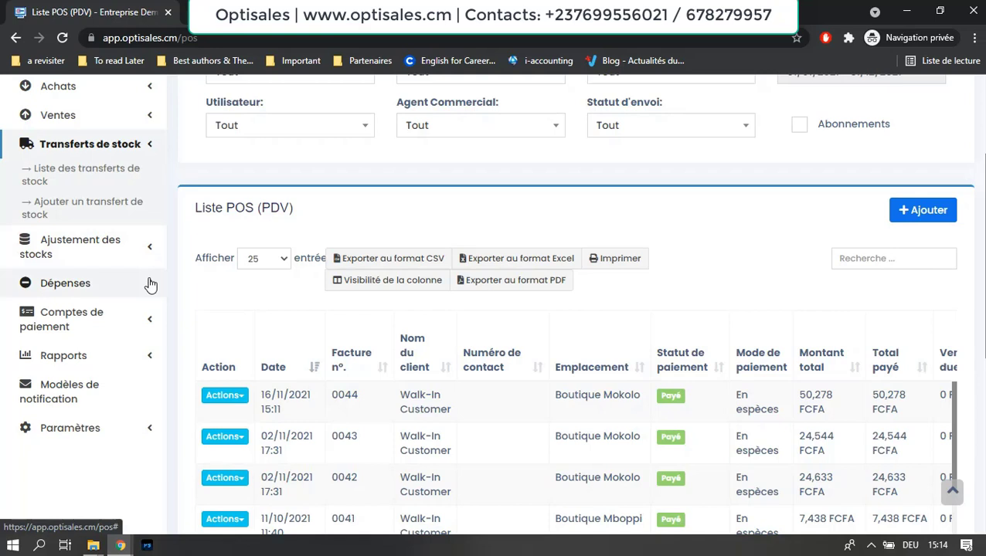
Step: Expand the Dépenses sidebar section and select Catégories de dépenses
left_click(151, 285)
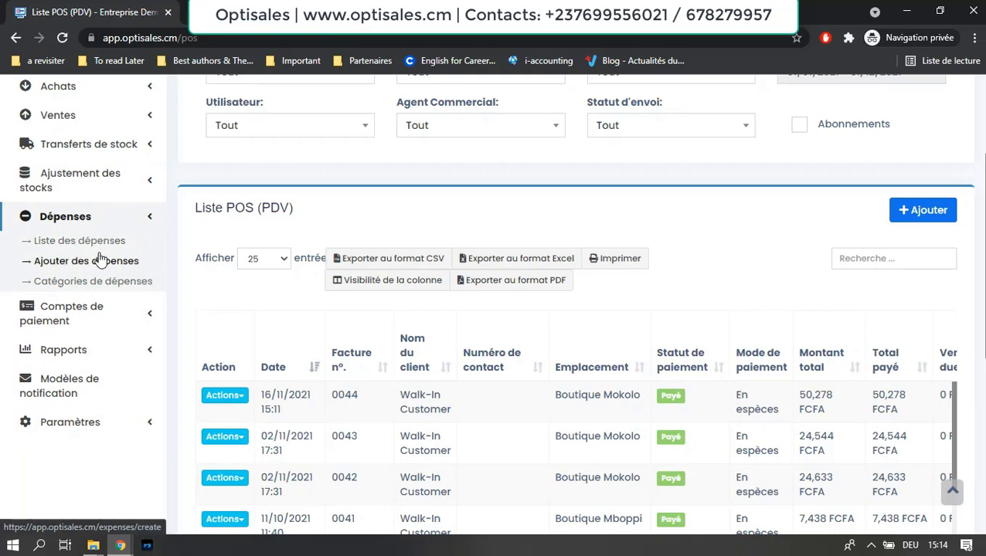
left_click(112, 284)
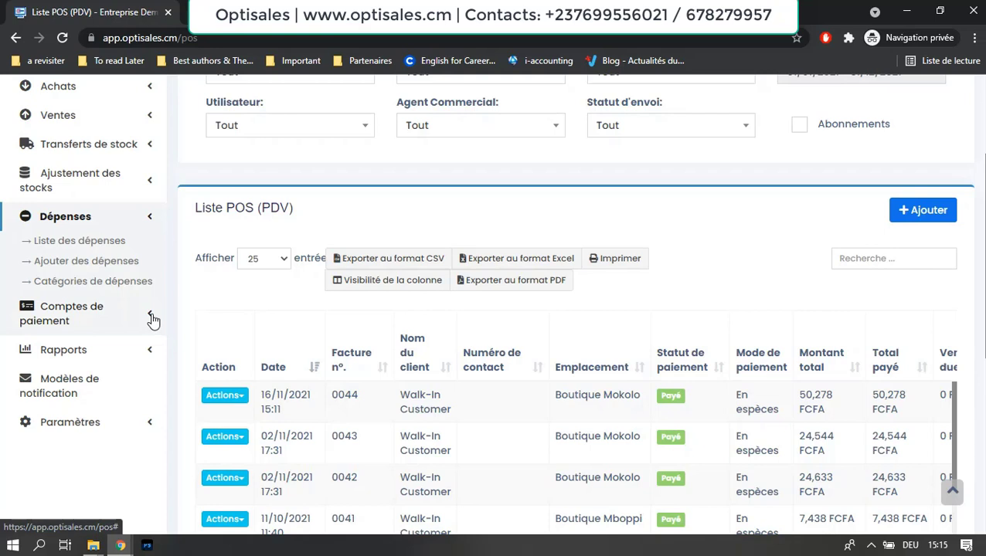
Step: Open and close the Comptes de paiement section a few times, leaving it collapsed
left_click(151, 316)
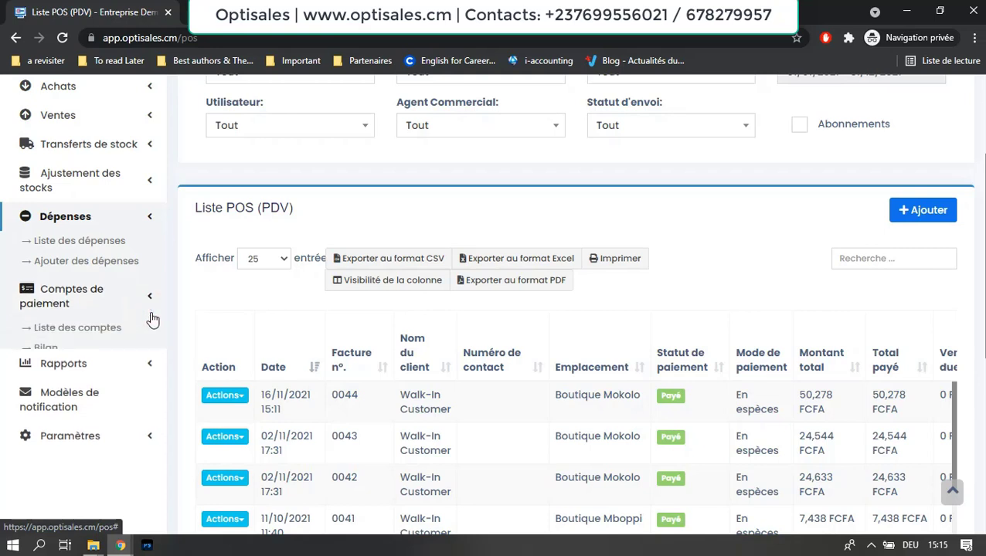
left_click(153, 258)
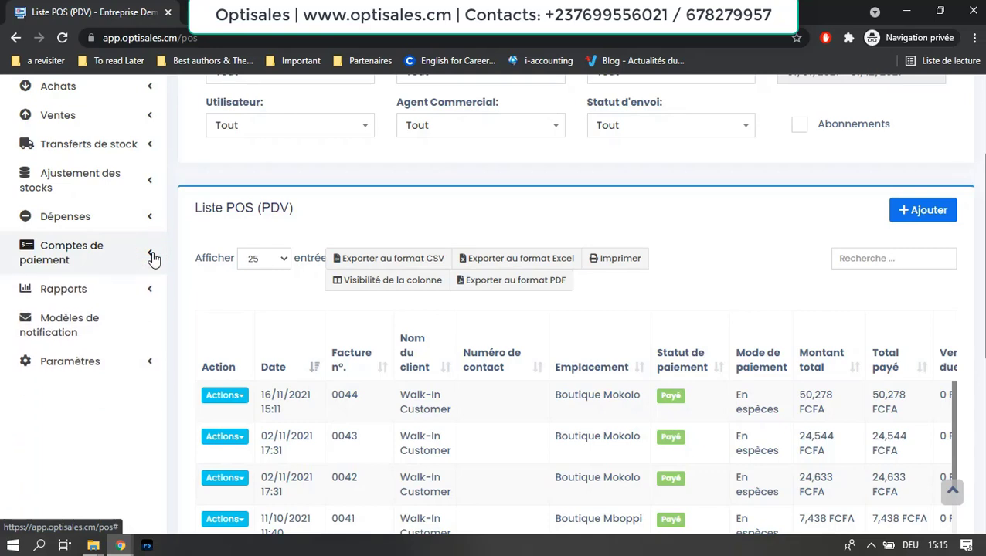
left_click(153, 258)
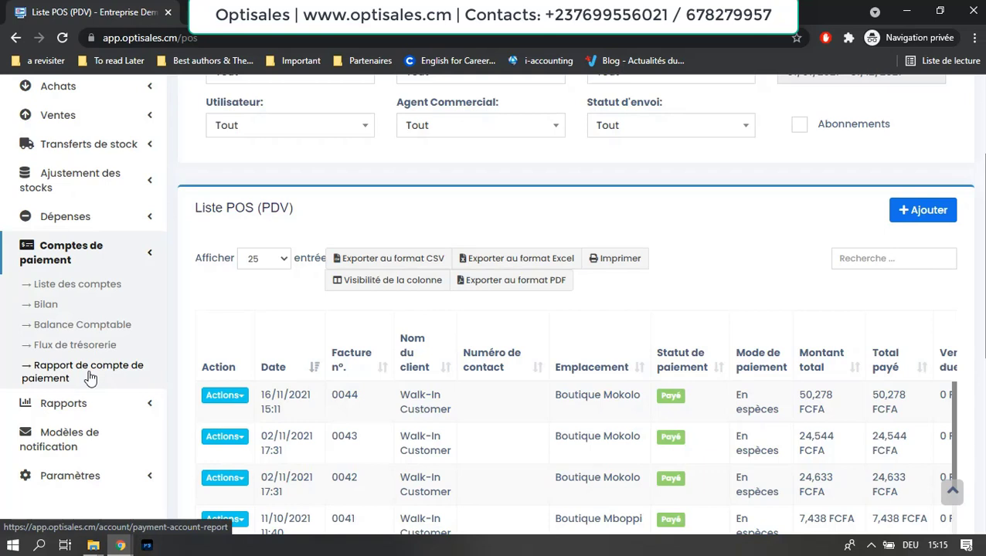
left_click(149, 255)
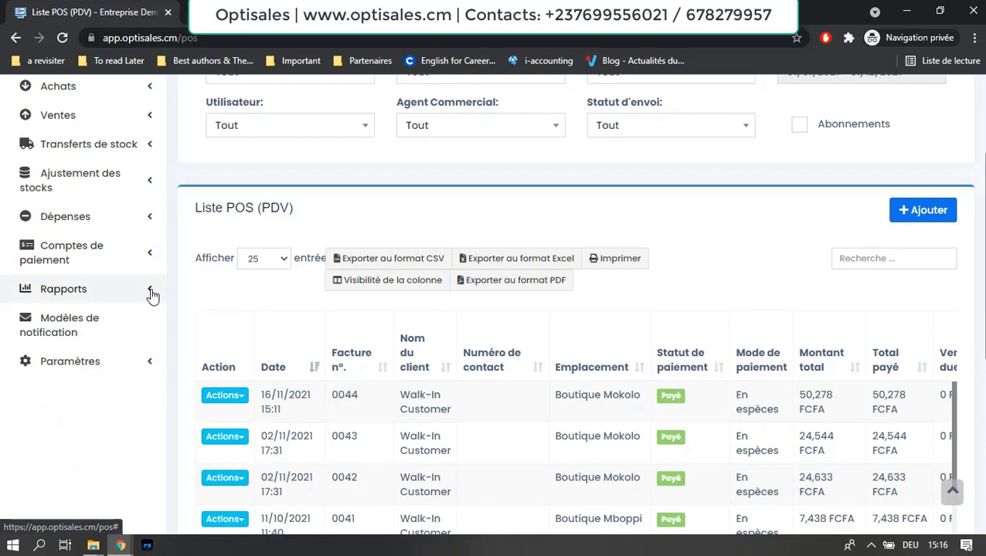
Step: Expand Rapports and scroll through its reports, from Rapport Profit / Perte to Journal d'activité
left_click(151, 290)
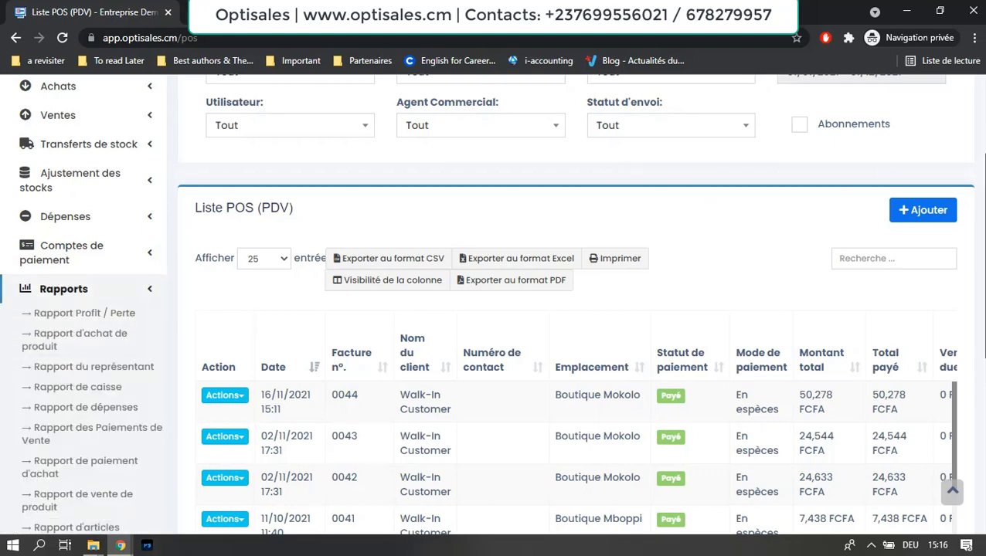
scroll(152, 296, "down", 1)
scroll(493, 309, "down", 2)
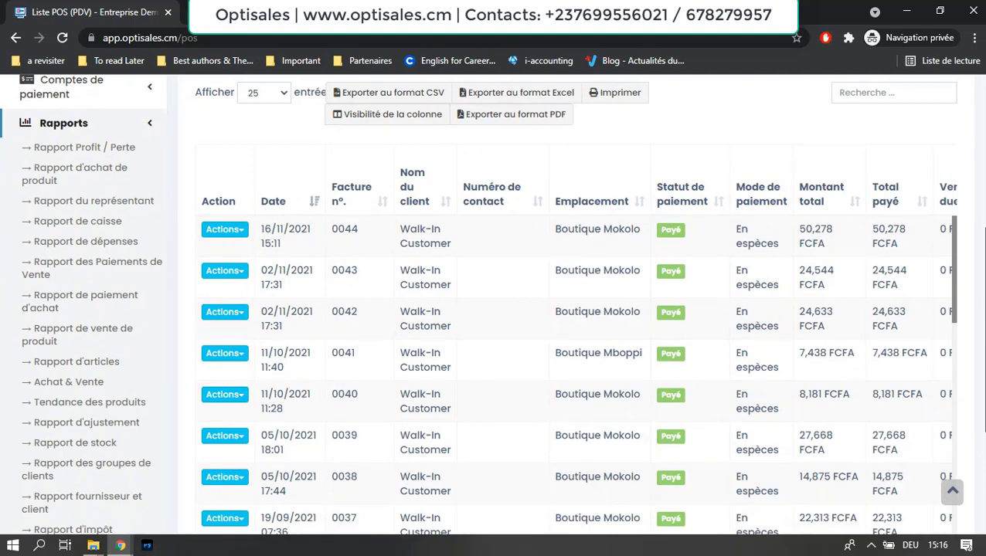
scroll(494, 309, "down", 1)
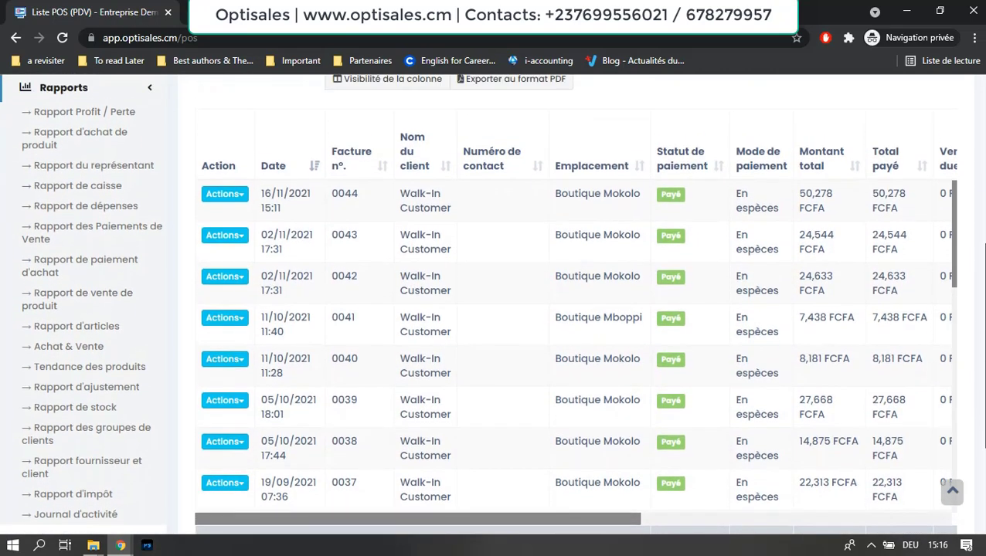
scroll(796, 306, "up", 1)
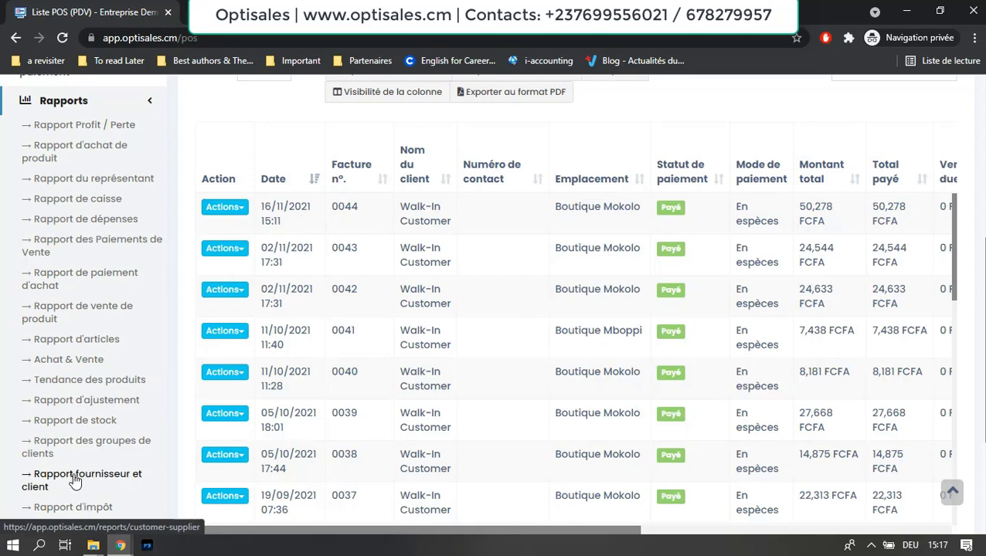
Step: Collapse Rapports and expand Paramètres to list Points de Vente, Imprimantes de reçu and Abonnement
left_click(151, 101)
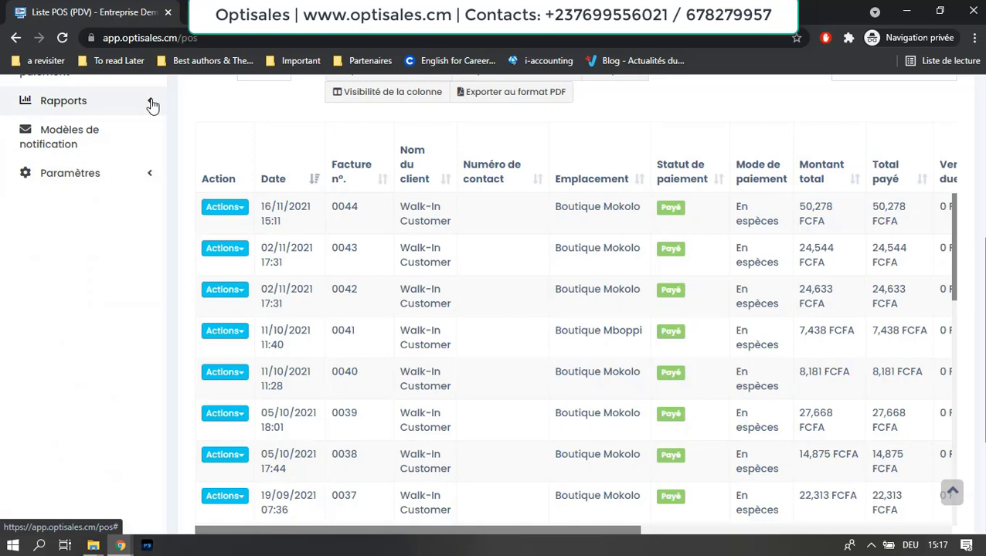
left_click(151, 177)
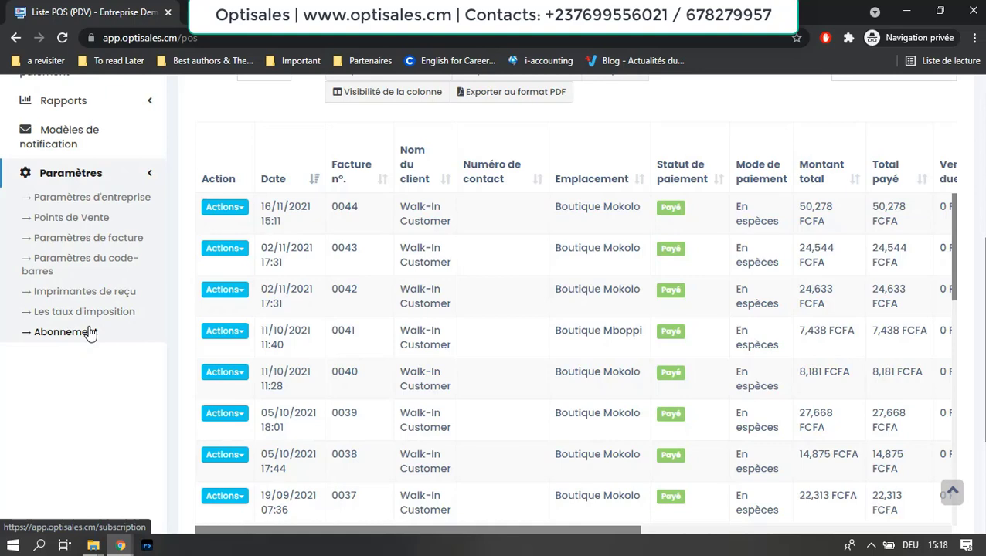
scroll(332, 306, "up", 4)
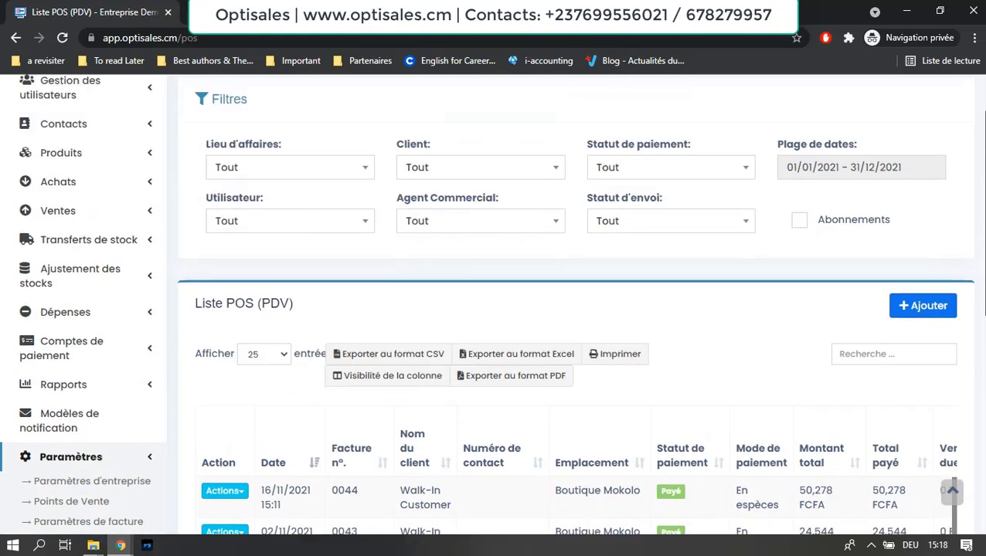
scroll(494, 309, "up", 1)
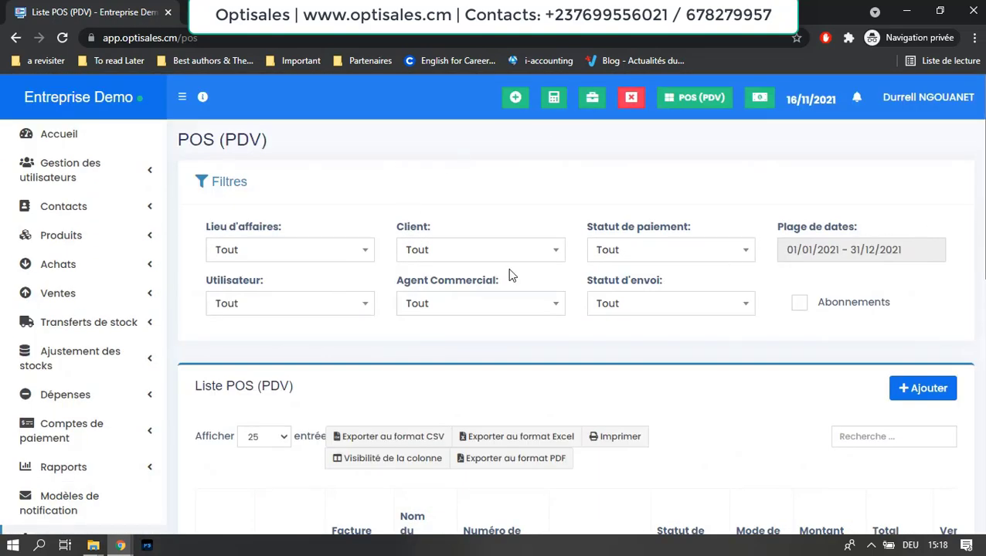